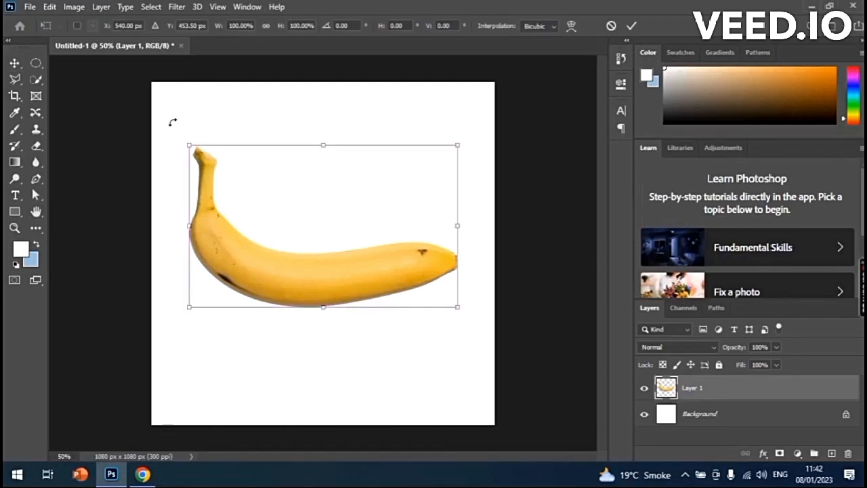
Step: Enlarge the banana image to about 120% and rotate it about 7° counter-clockwise so that it spans the canvas width
drag(173, 122, 158, 129)
drag(210, 207, 181, 195)
drag(437, 289, 495, 314)
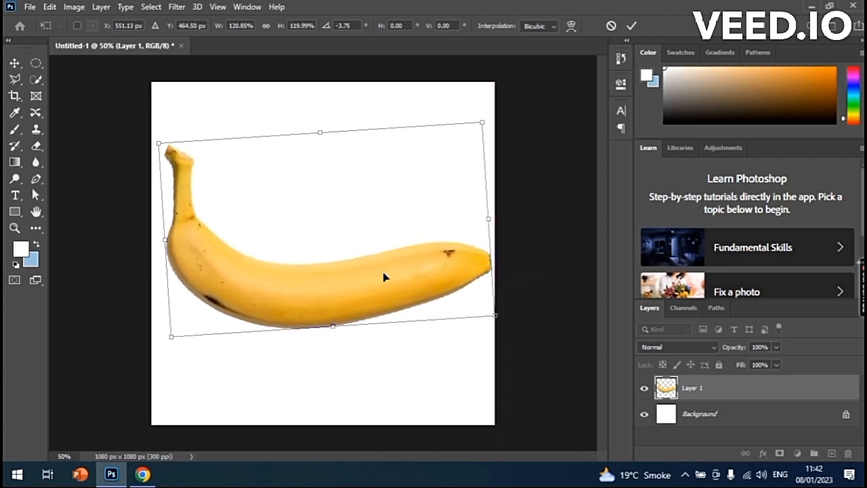
drag(155, 123, 140, 131)
drag(327, 252, 321, 247)
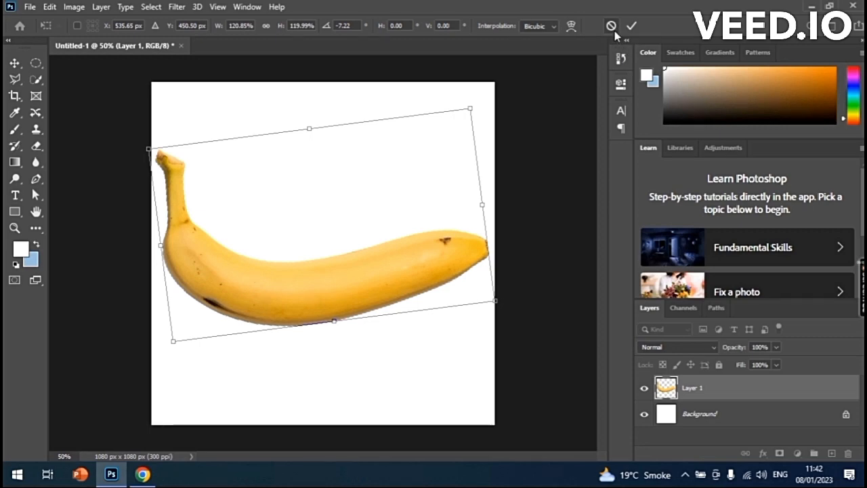
click(631, 26)
Step: Fill the Background layer with the light blue background color, then reselect the banana layer
click(667, 415)
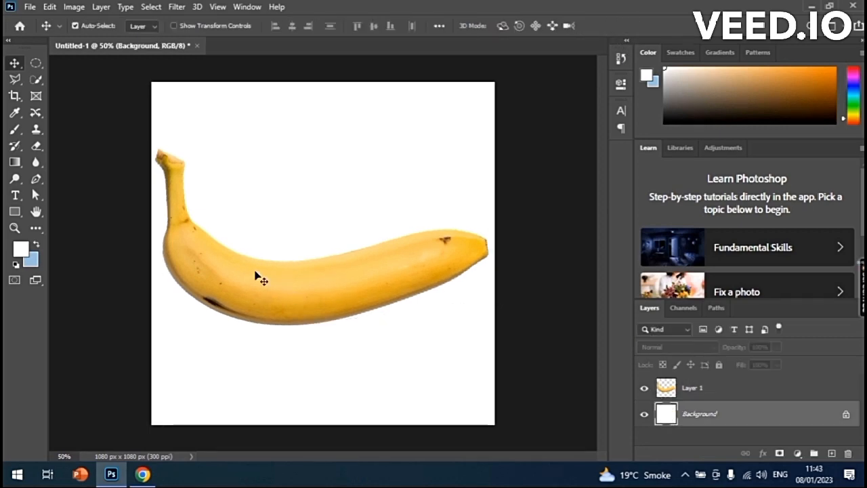
key(ctrl+BackSpace)
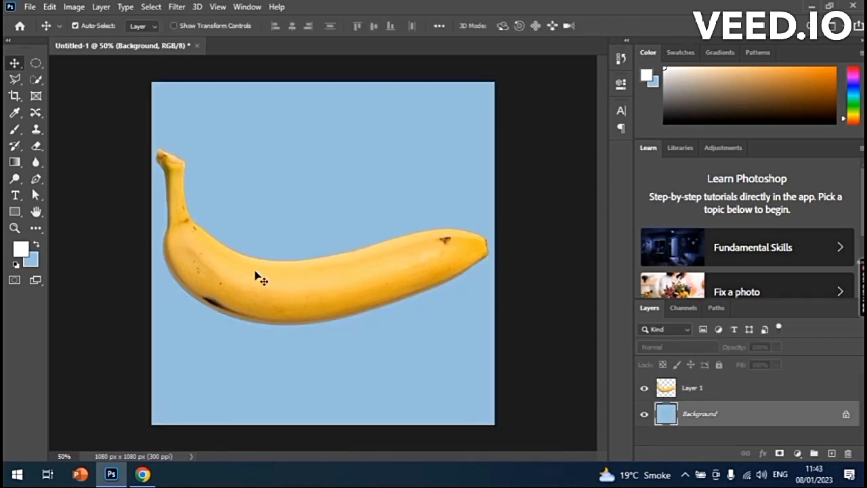
click(261, 283)
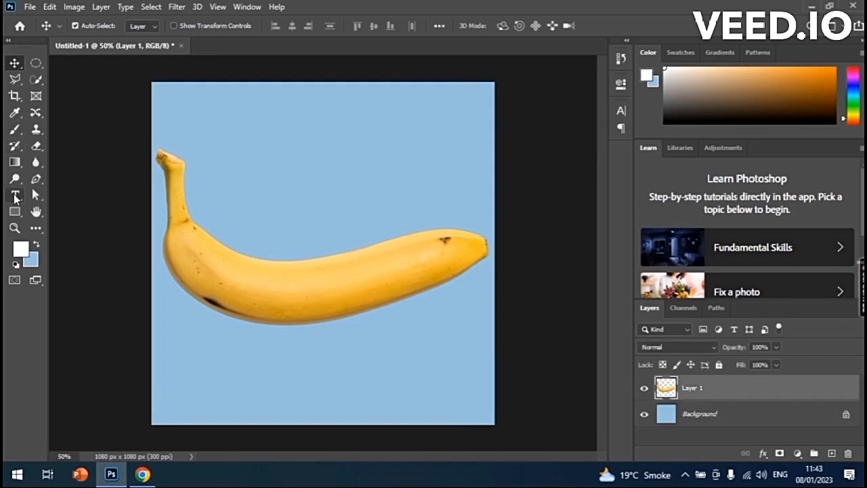
Step: Add a horizontal text reading "BANANA" near the banana's stem
click(15, 196)
click(193, 160)
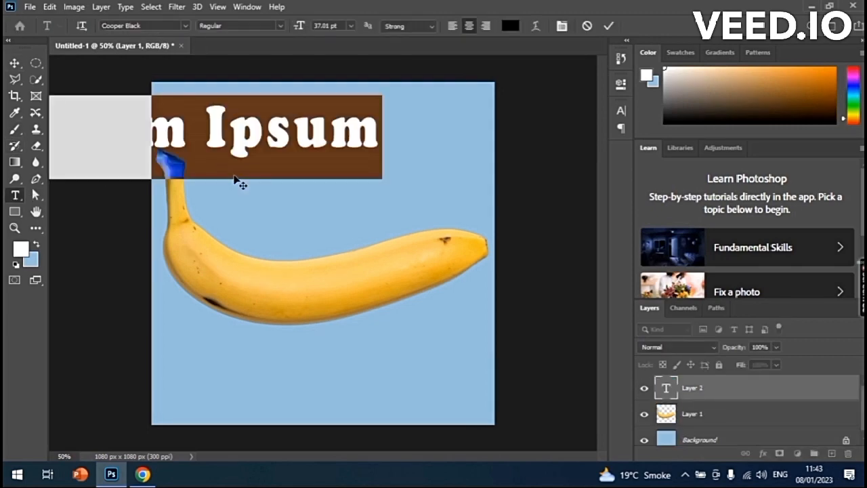
key(BackSpace)
text(BAA)
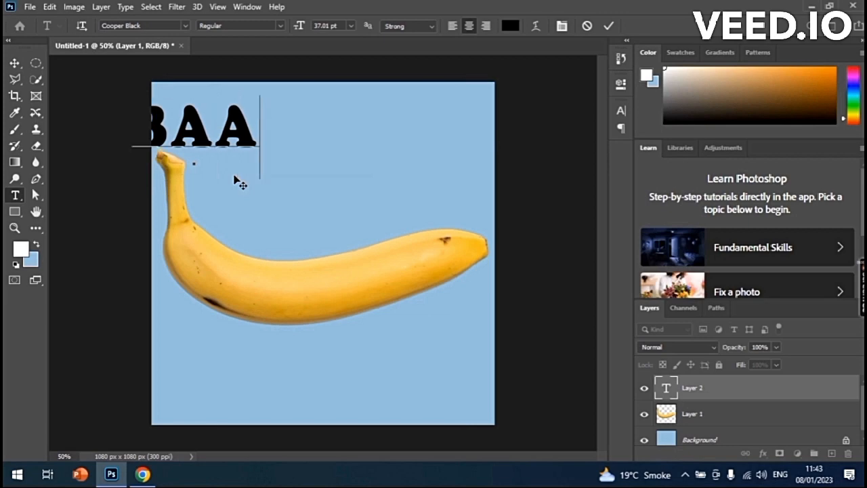
key(BackSpace)
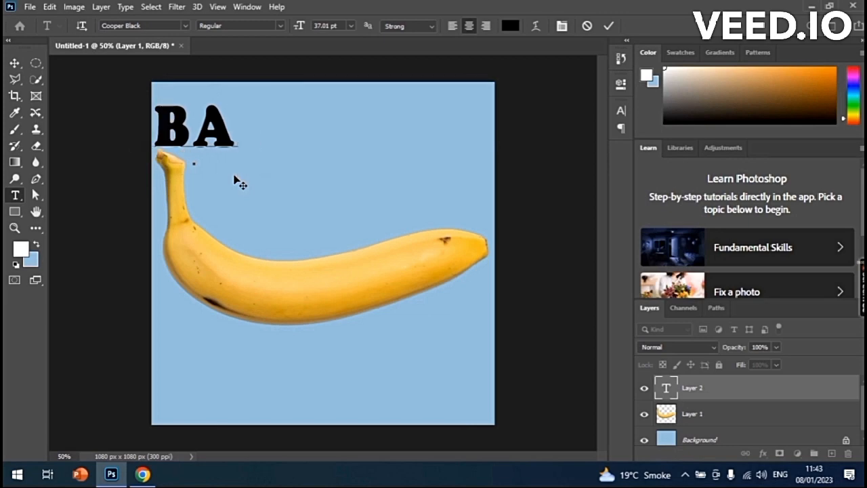
text(NANA)
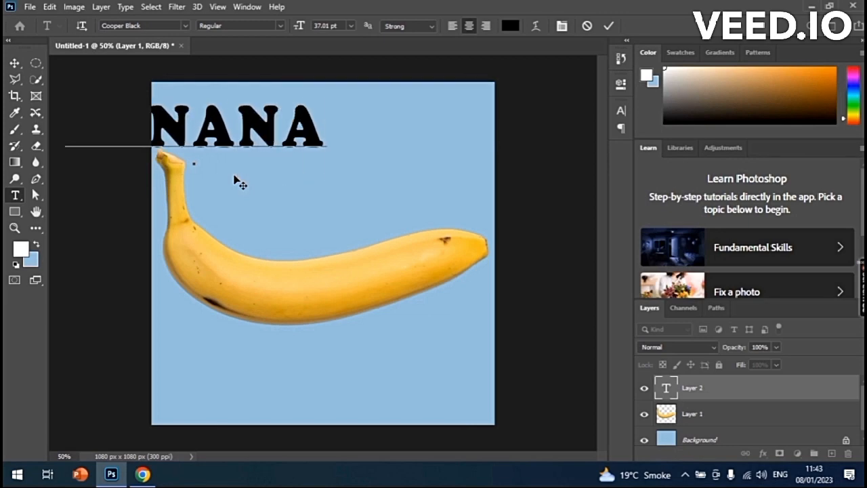
Step: Change the color of the BANANA text to white and commit the text edit
drag(323, 136, 222, 101)
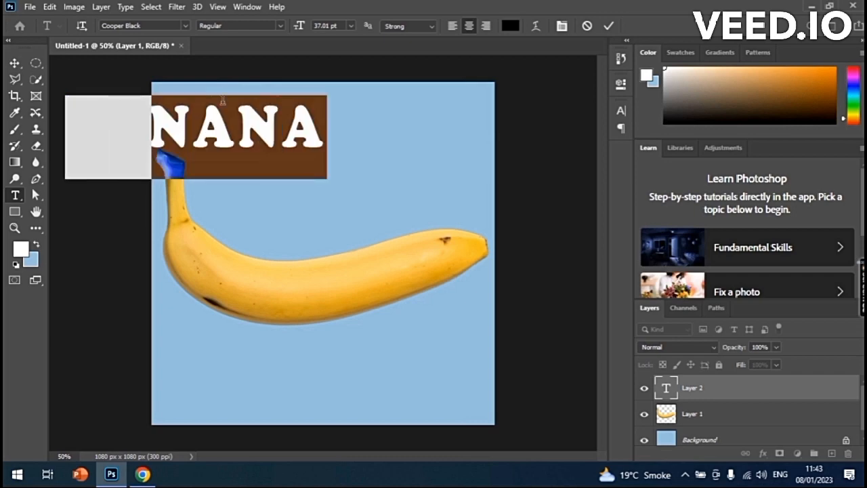
click(515, 31)
click(373, 140)
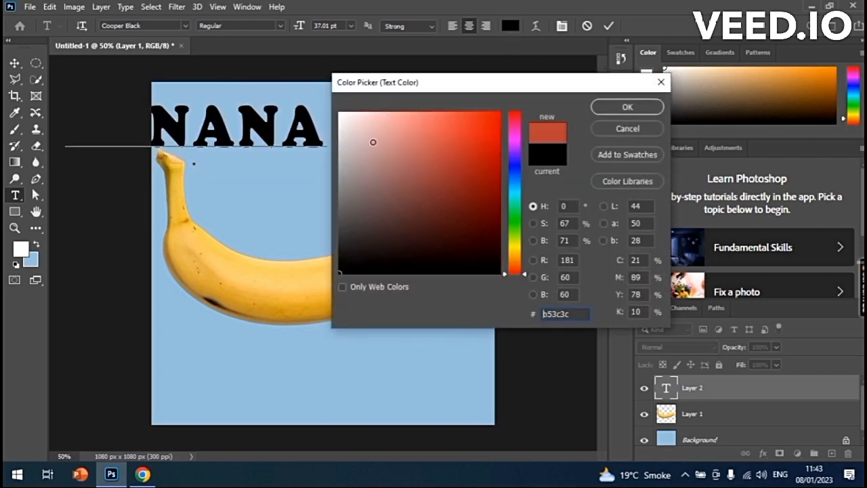
click(340, 113)
click(611, 109)
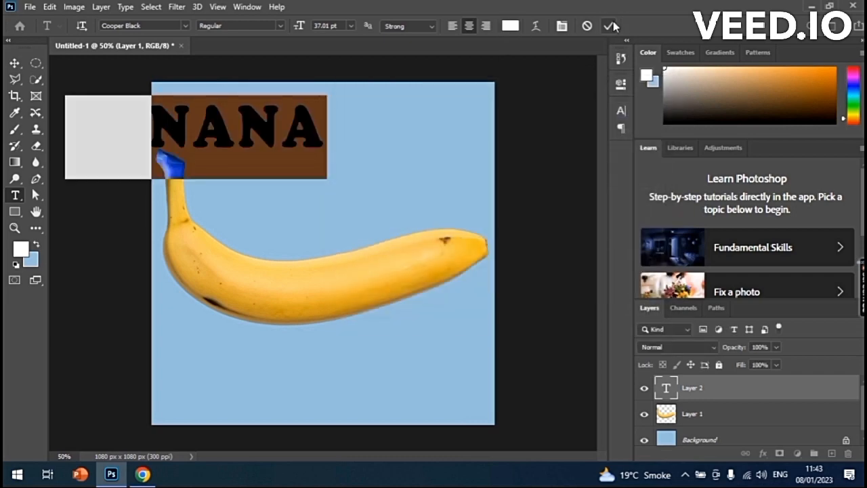
click(608, 25)
Step: Move the BANANA text onto the middle of the banana and rotate it about 3.3° counter-clockwise
click(15, 63)
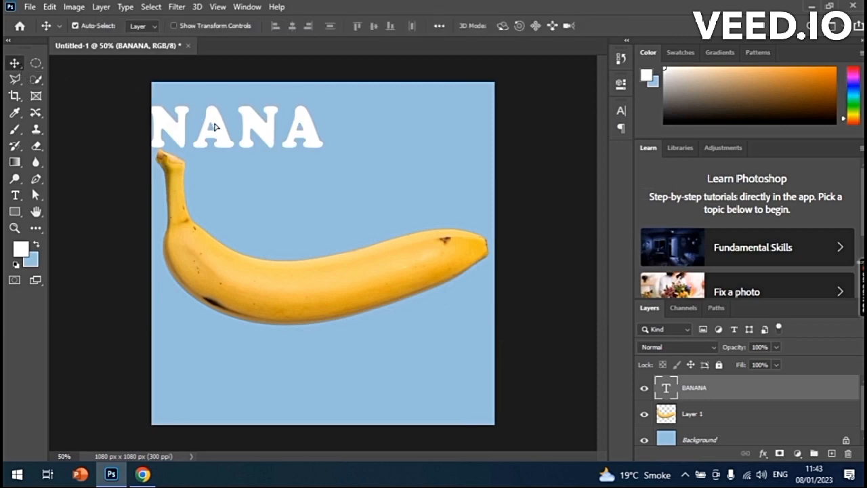
drag(214, 127, 333, 276)
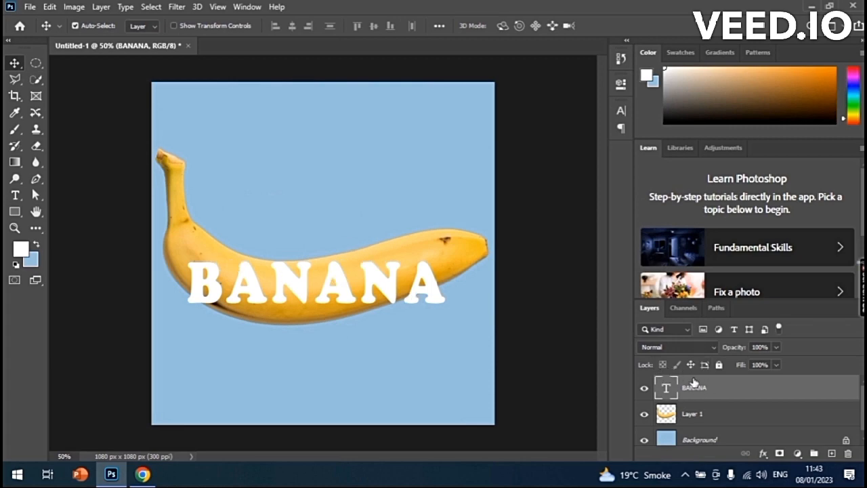
mouse_move(294, 275)
mouse_down()
mouse_move(291, 264)
mouse_move(296, 290)
mouse_up()
key(ctrl+t)
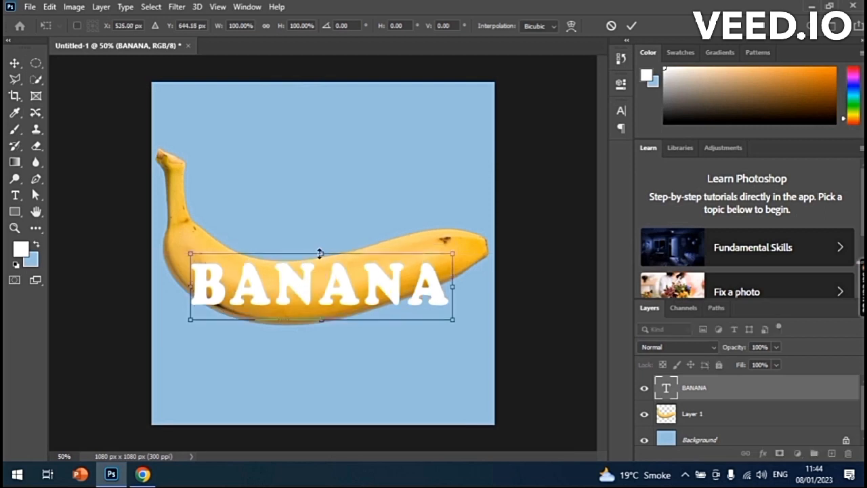
mouse_move(320, 253)
mouse_down()
mouse_move(320, 241)
mouse_move(321, 254)
mouse_up()
drag(463, 243, 461, 234)
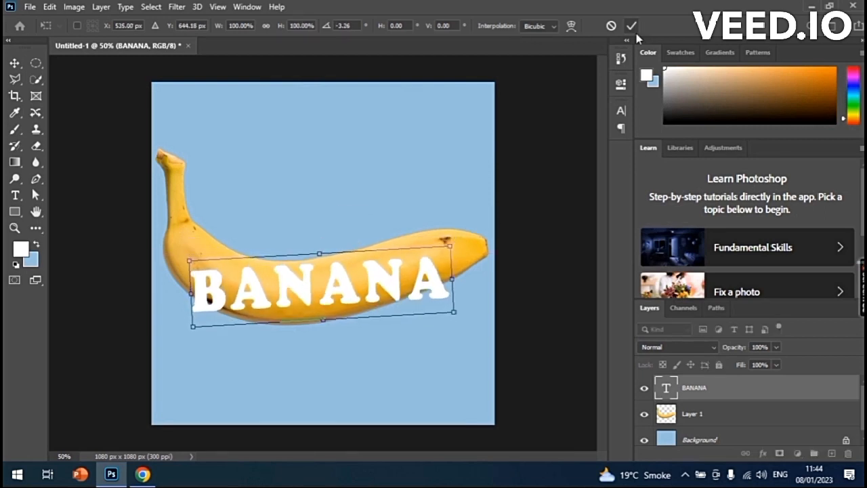
click(629, 27)
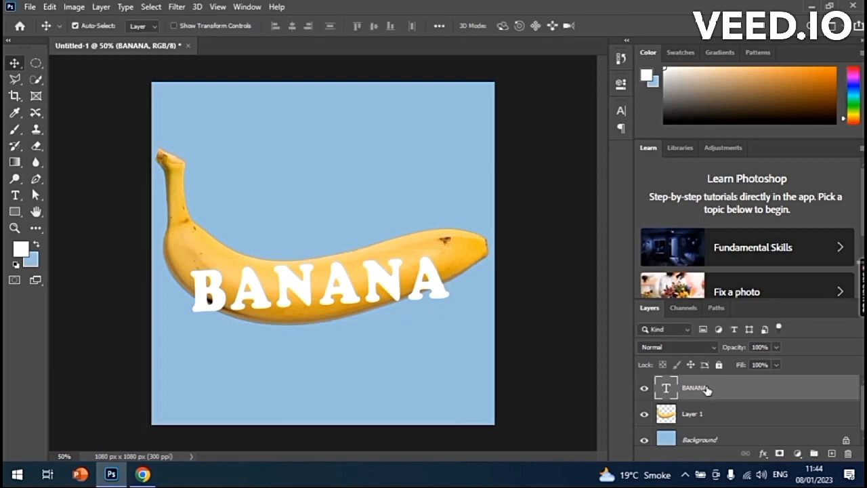
Step: Rasterize the BANANA text layer and shift the lettering slightly upward on the banana
right_click(706, 386)
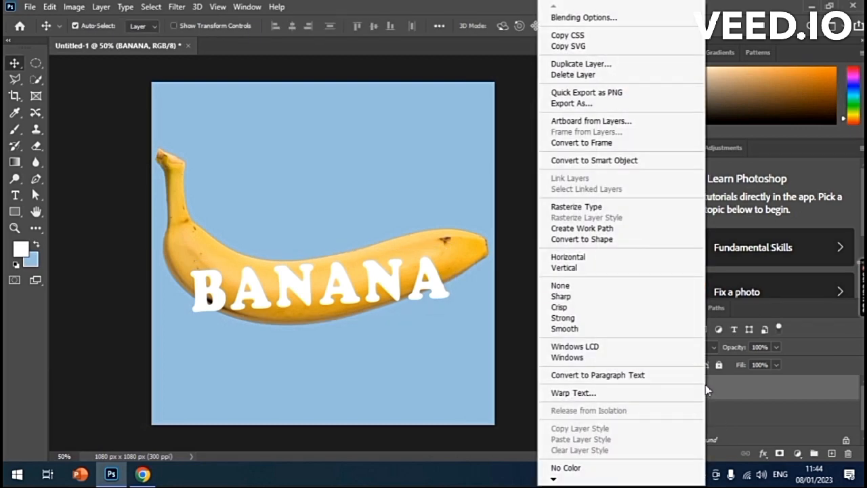
click(566, 210)
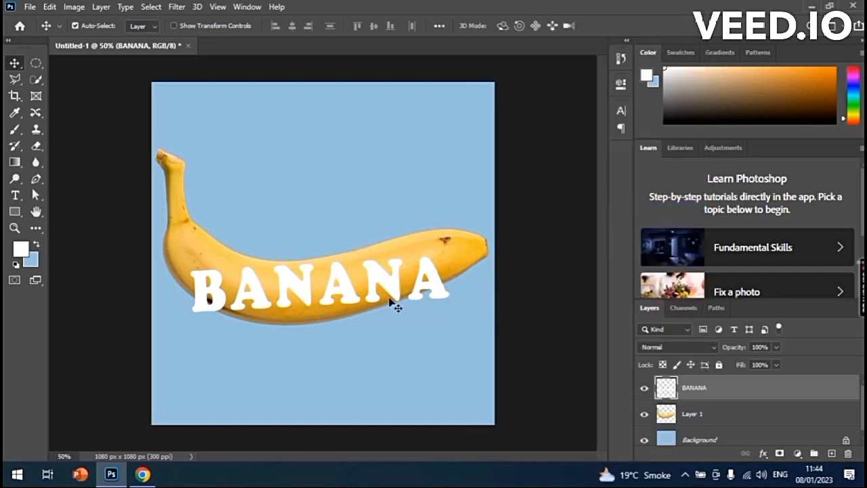
mouse_move(389, 293)
mouse_down()
mouse_move(387, 271)
mouse_move(389, 288)
mouse_up()
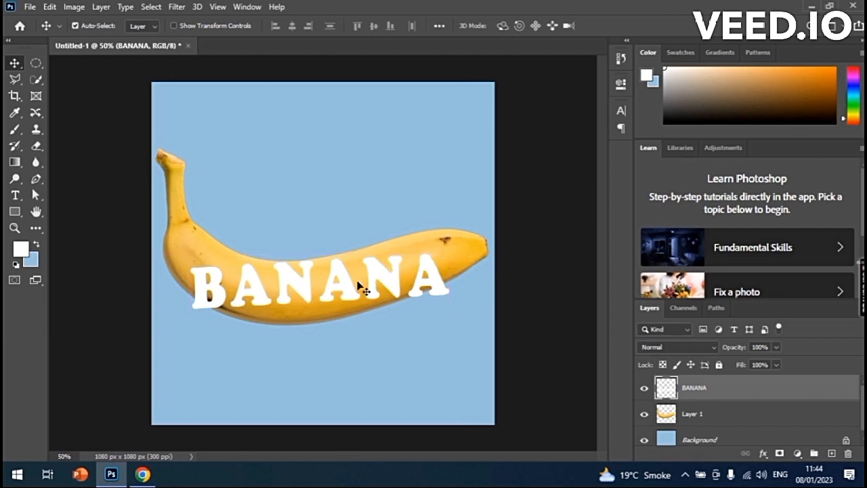
Step: Start a Warp transform on the BANANA lettering and bend its first letters to follow the curve of the banana's stem end
key(ctrl)
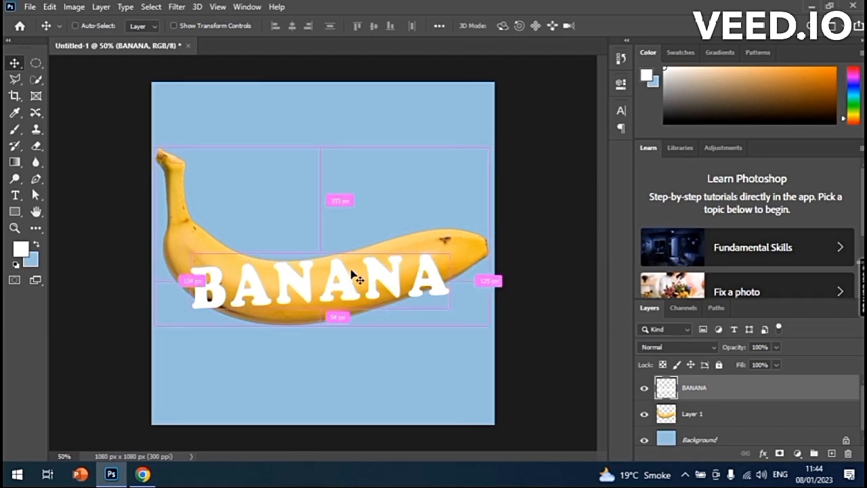
key(ctrl+t)
right_click(352, 273)
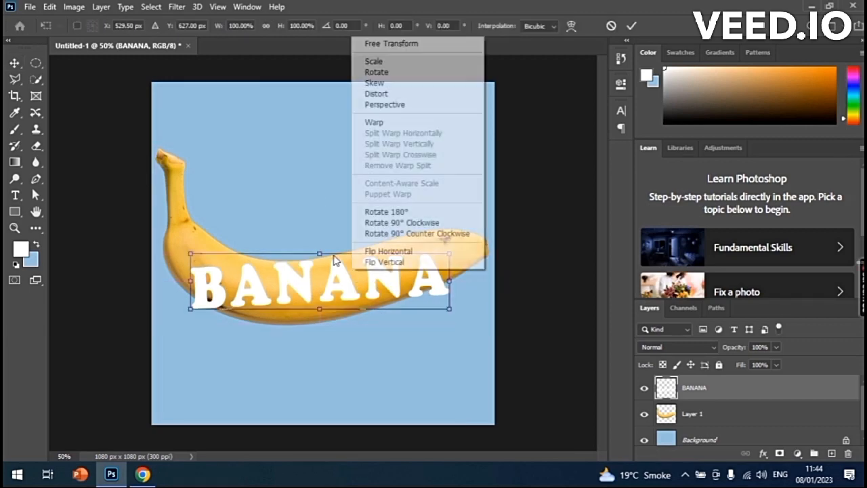
click(392, 127)
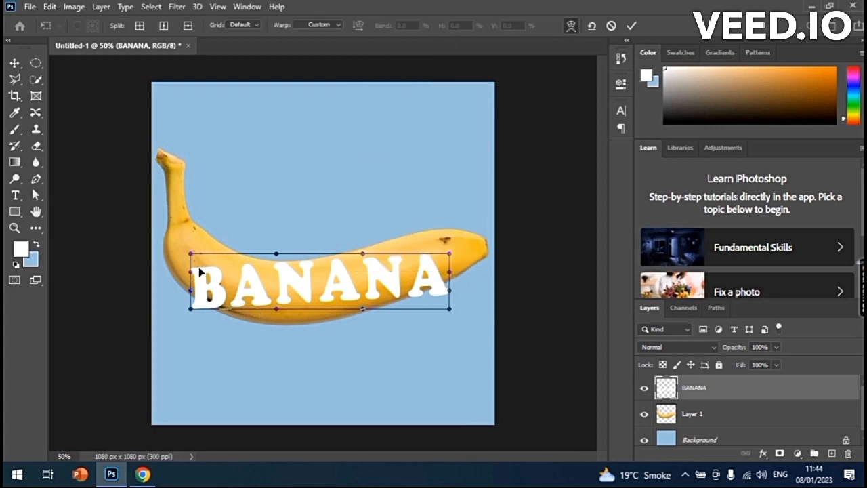
drag(192, 260, 211, 180)
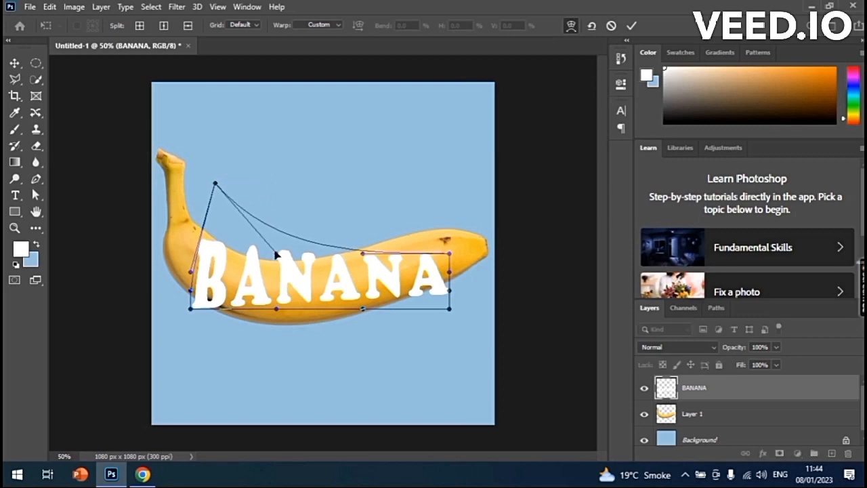
drag(271, 304, 288, 346)
drag(190, 289, 185, 252)
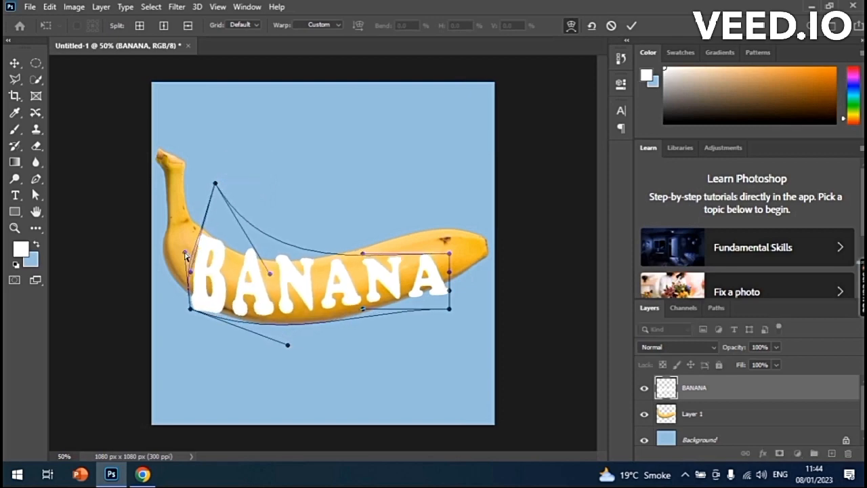
drag(190, 308, 191, 298)
drag(288, 345, 298, 373)
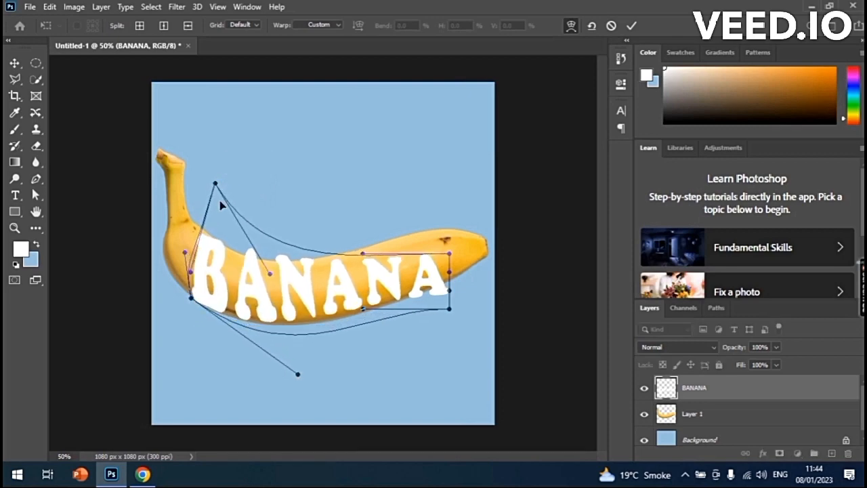
drag(215, 183, 245, 214)
drag(269, 273, 268, 293)
Step: Warp the last letters of BANANA to follow the banana's rising tip and apply the warp
drag(362, 253, 360, 222)
drag(363, 308, 366, 323)
mouse_move(449, 253)
mouse_down()
mouse_move(447, 233)
mouse_move(444, 246)
mouse_up()
drag(449, 290, 447, 271)
drag(449, 309, 449, 311)
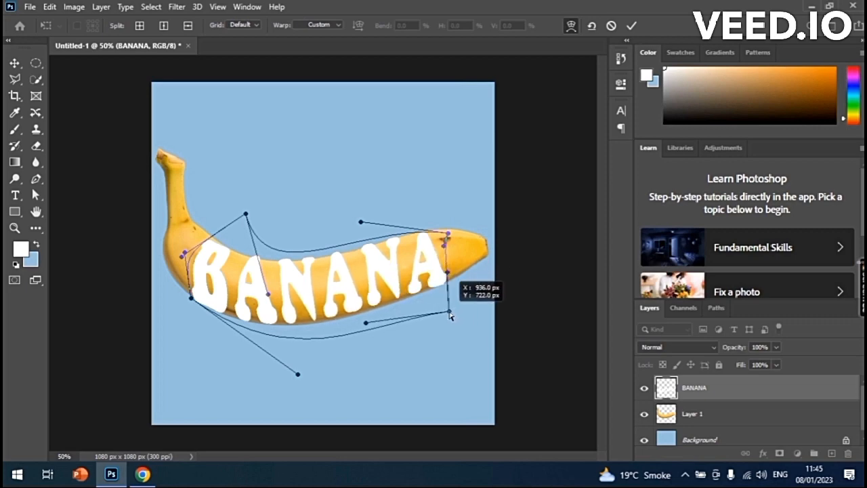
drag(366, 323, 367, 331)
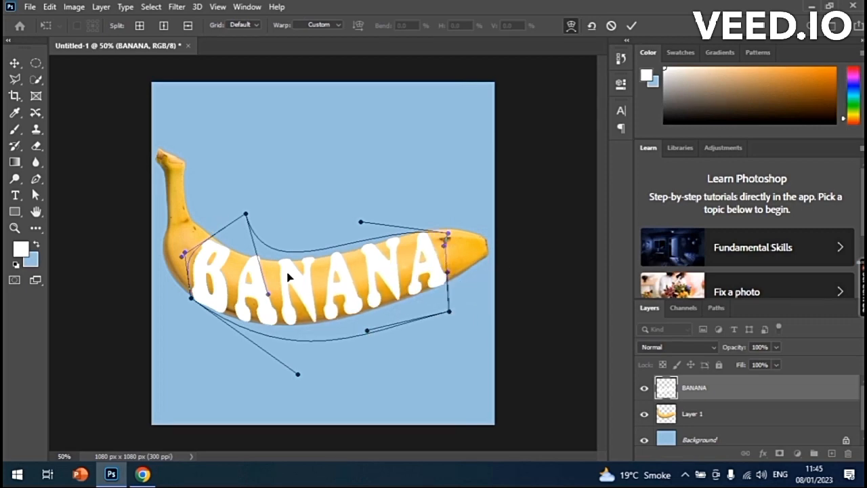
click(631, 25)
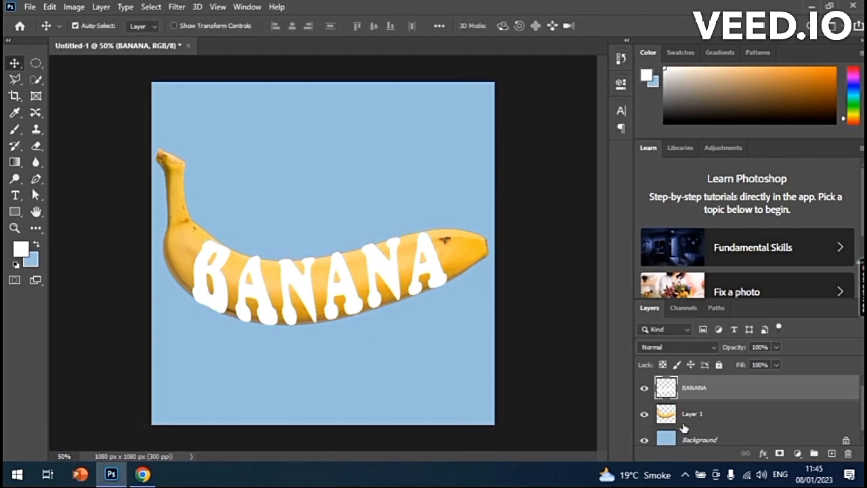
Step: Place the banana Layer 1 above the BANANA layer and clip it to the lettering with a clipping mask
mouse_move(691, 417)
mouse_down()
mouse_move(692, 382)
mouse_move(693, 403)
mouse_up()
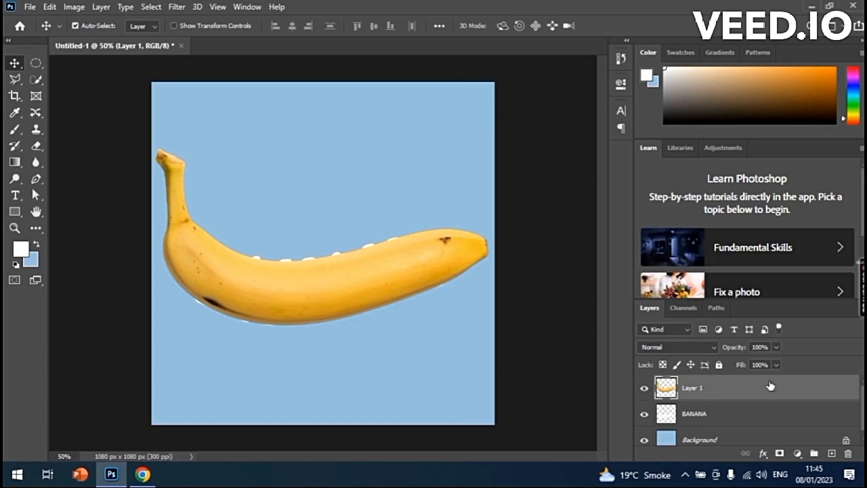
right_click(725, 392)
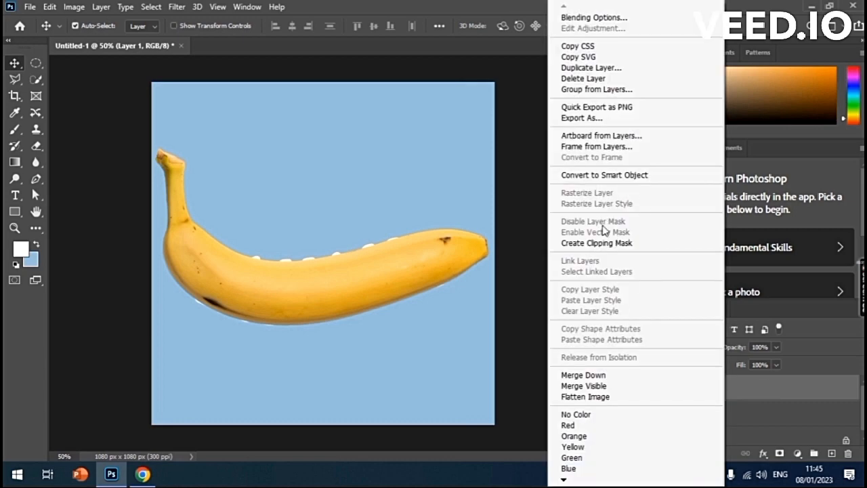
click(616, 245)
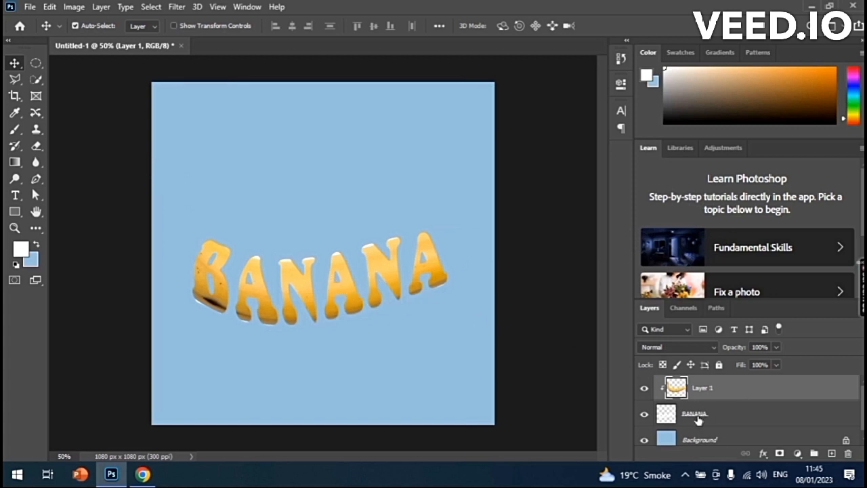
Step: Fill the Background layer with the white foreground color
click(692, 437)
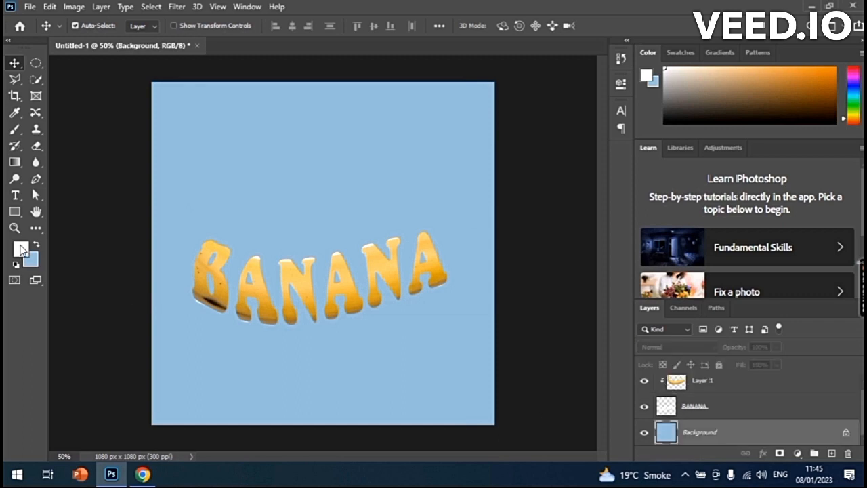
key(alt+BackSpace)
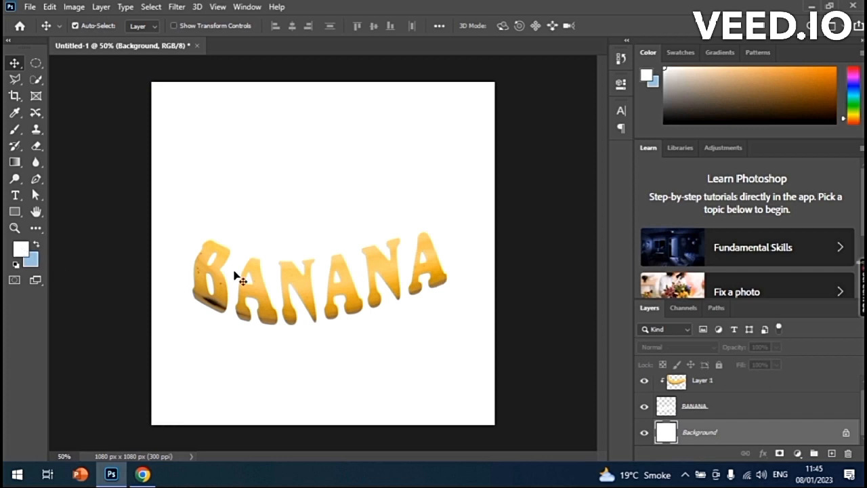
Step: Paint on the BANANA layer with the 35 px white Brush to reveal the banana's tip beyond the last letter
click(686, 413)
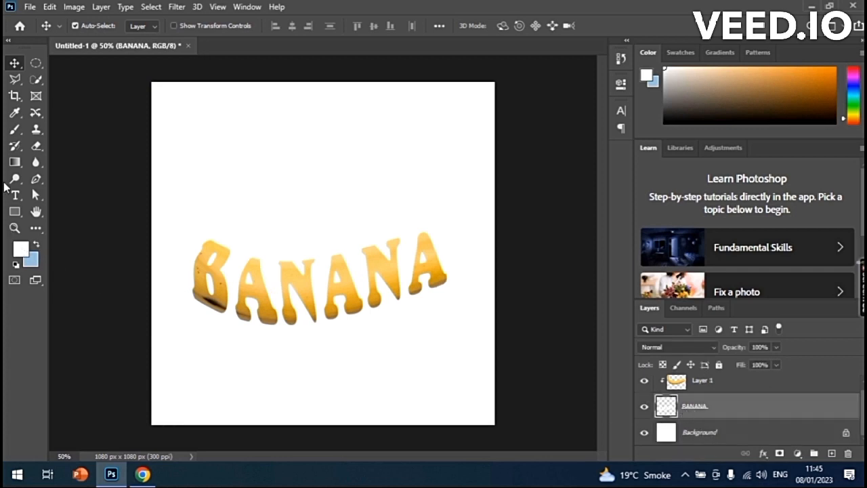
click(15, 129)
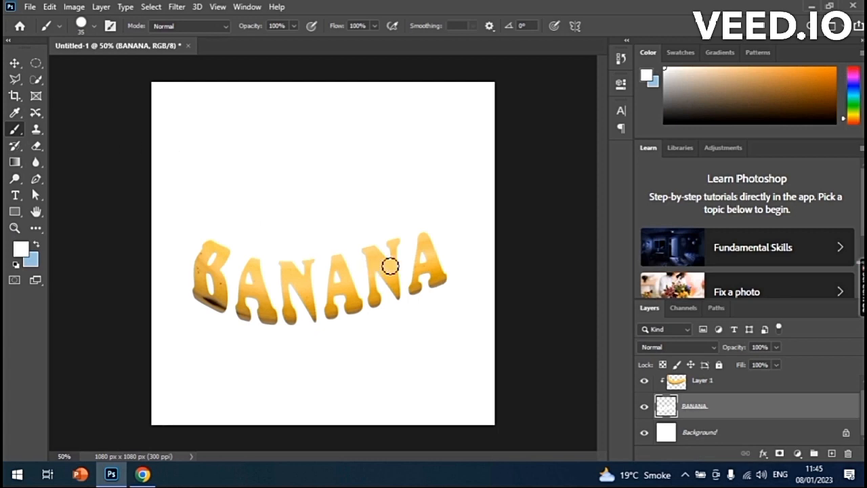
click(453, 267)
mouse_move(453, 268)
mouse_down()
mouse_move(472, 233)
mouse_move(450, 283)
mouse_move(448, 252)
mouse_move(440, 272)
mouse_move(443, 239)
mouse_move(453, 233)
mouse_move(466, 229)
mouse_move(453, 248)
mouse_move(469, 253)
mouse_move(465, 236)
mouse_move(448, 250)
mouse_move(481, 219)
mouse_move(464, 289)
mouse_move(491, 257)
mouse_move(461, 279)
mouse_move(482, 248)
mouse_move(481, 261)
mouse_move(489, 245)
mouse_move(494, 259)
mouse_move(492, 247)
mouse_move(437, 241)
mouse_up()
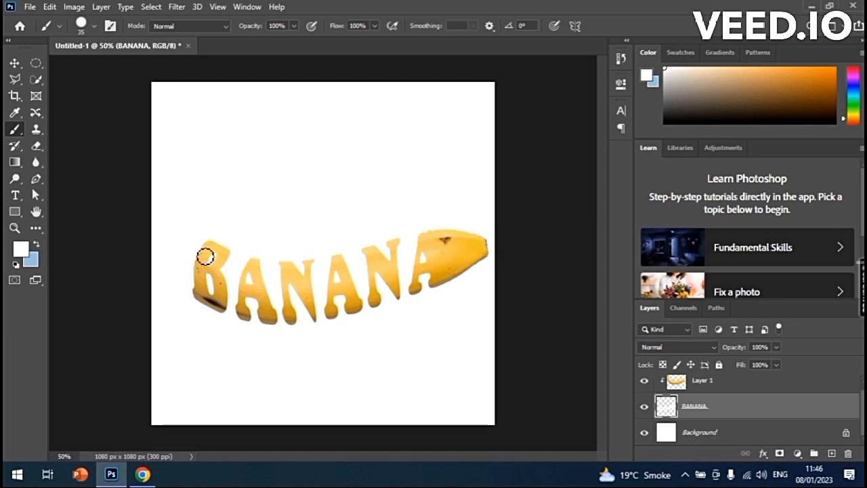
Step: Brush on the BANANA layer to reveal the banana's stem, rounded end and upper and lower edges around the letters
mouse_move(208, 248)
mouse_down()
mouse_move(195, 299)
mouse_move(186, 238)
mouse_move(191, 229)
mouse_move(189, 261)
mouse_move(200, 237)
mouse_move(203, 250)
mouse_move(190, 215)
mouse_move(201, 234)
mouse_move(198, 220)
mouse_move(186, 250)
mouse_move(176, 198)
mouse_move(175, 273)
mouse_move(175, 258)
mouse_move(192, 298)
mouse_move(169, 213)
mouse_move(167, 167)
mouse_move(171, 212)
mouse_move(176, 171)
mouse_move(187, 201)
mouse_move(166, 163)
mouse_move(179, 170)
mouse_move(190, 220)
mouse_move(209, 243)
mouse_move(430, 235)
mouse_move(281, 263)
mouse_move(188, 236)
mouse_move(228, 242)
mouse_move(201, 240)
mouse_up()
key(ctrl+z)
mouse_move(226, 314)
mouse_down()
mouse_move(300, 321)
mouse_move(449, 292)
mouse_move(412, 296)
mouse_move(373, 315)
mouse_up()
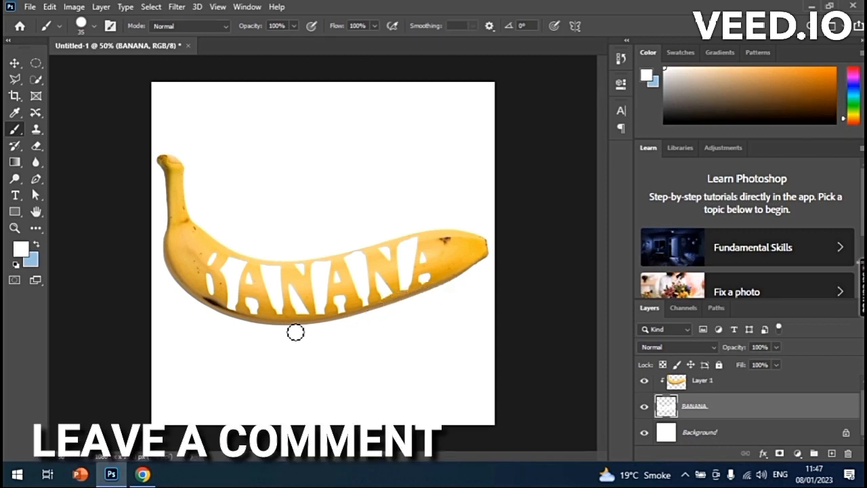